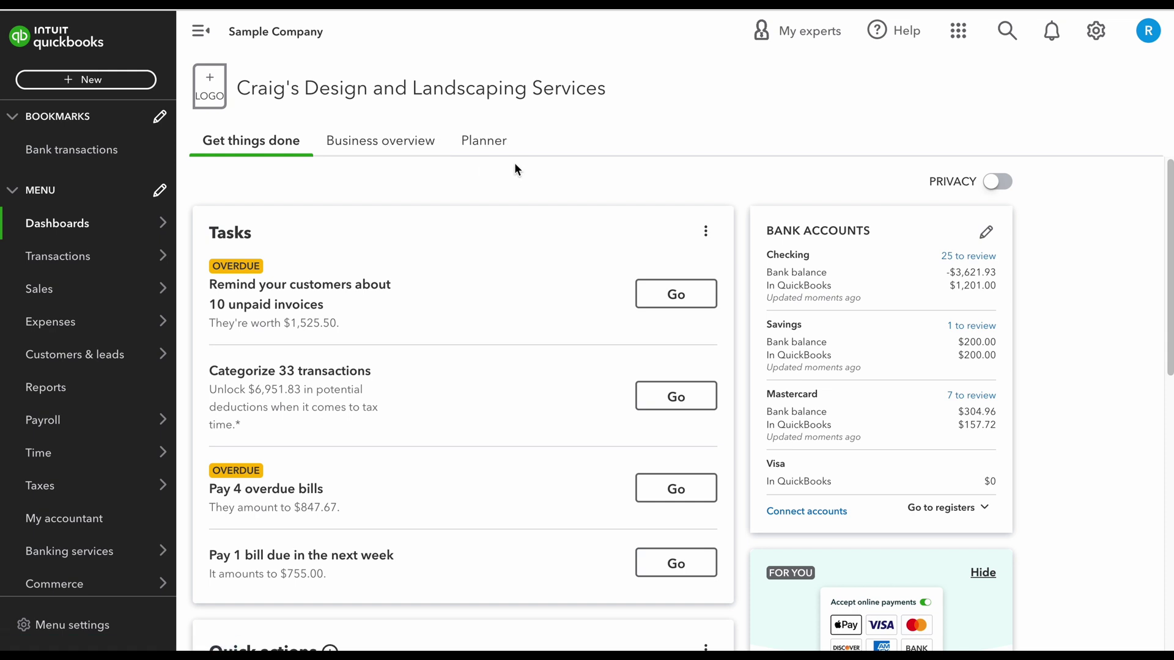
# - Go to Sales > Products & services and start a new item to choose its type
pyautogui.moveTo(145, 288)
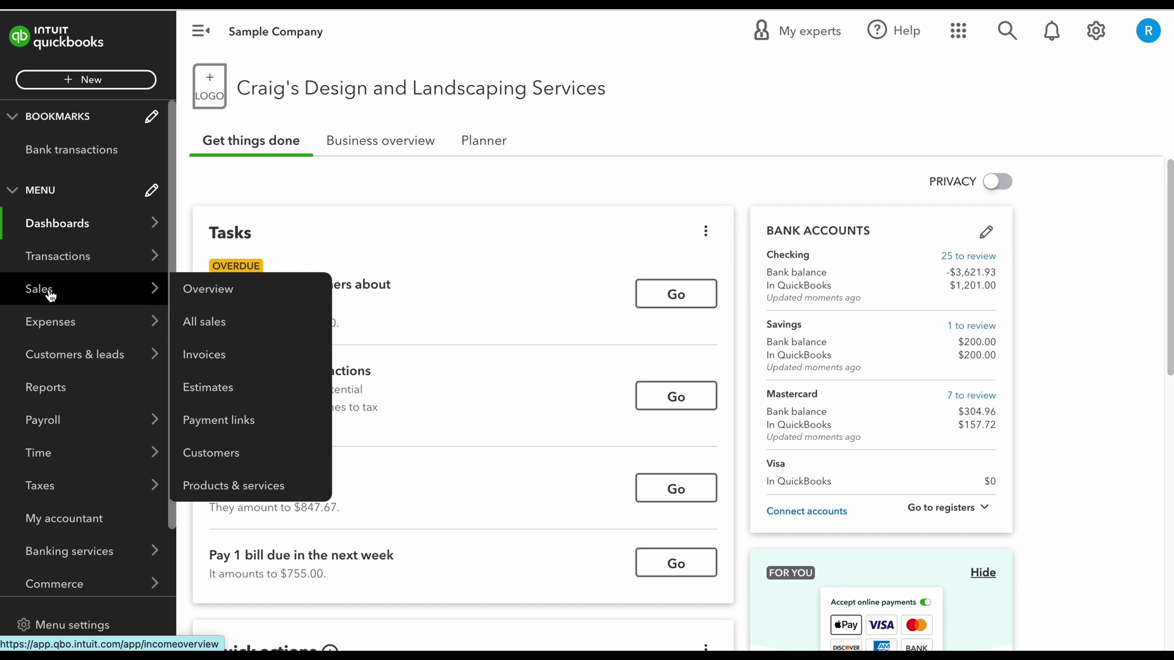
pyautogui.click(268, 493)
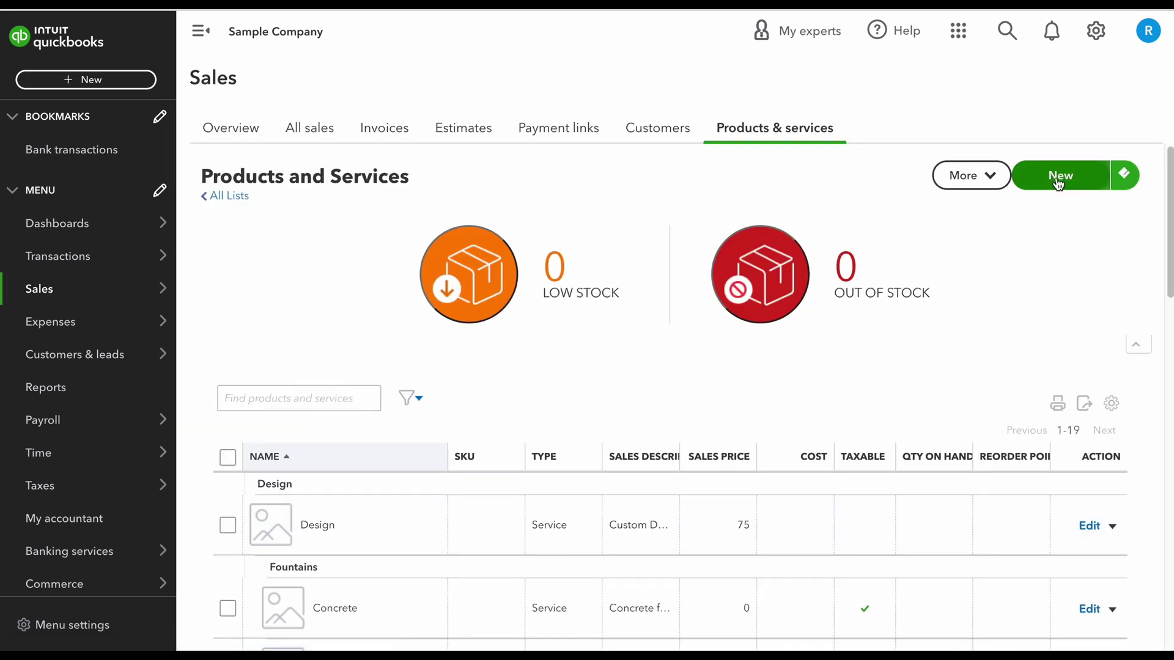
pyautogui.click(1059, 183)
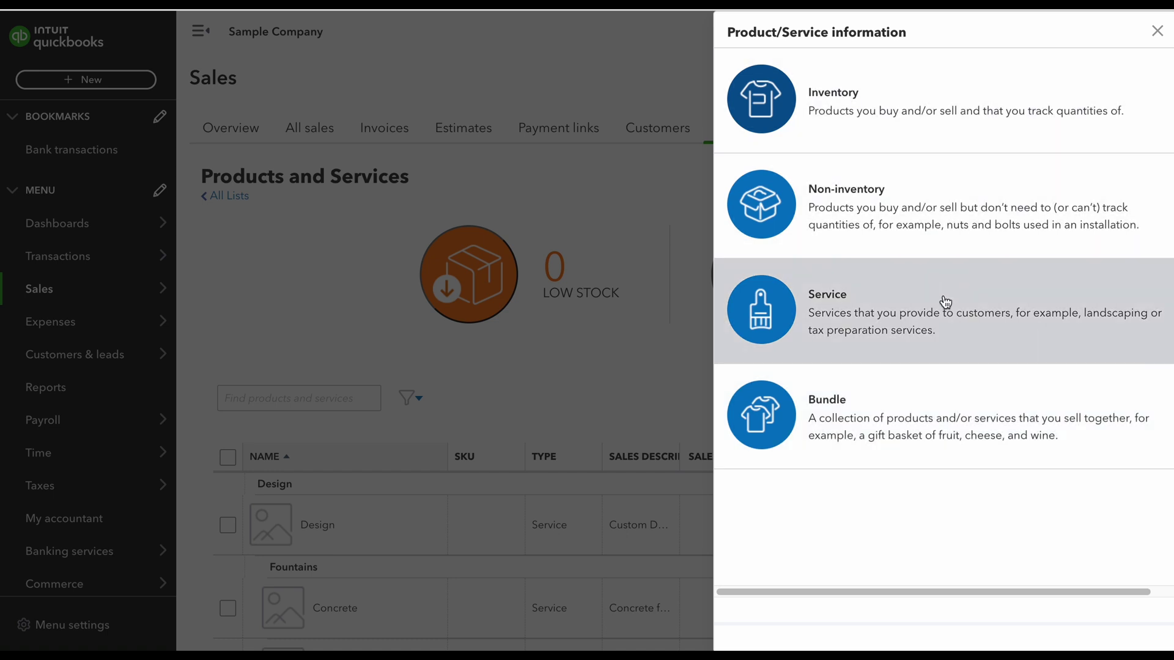
# - Make a Service item named 'Monthly Accounting Retainer' with a newly added 'Accounting Services' category
pyautogui.click(946, 301)
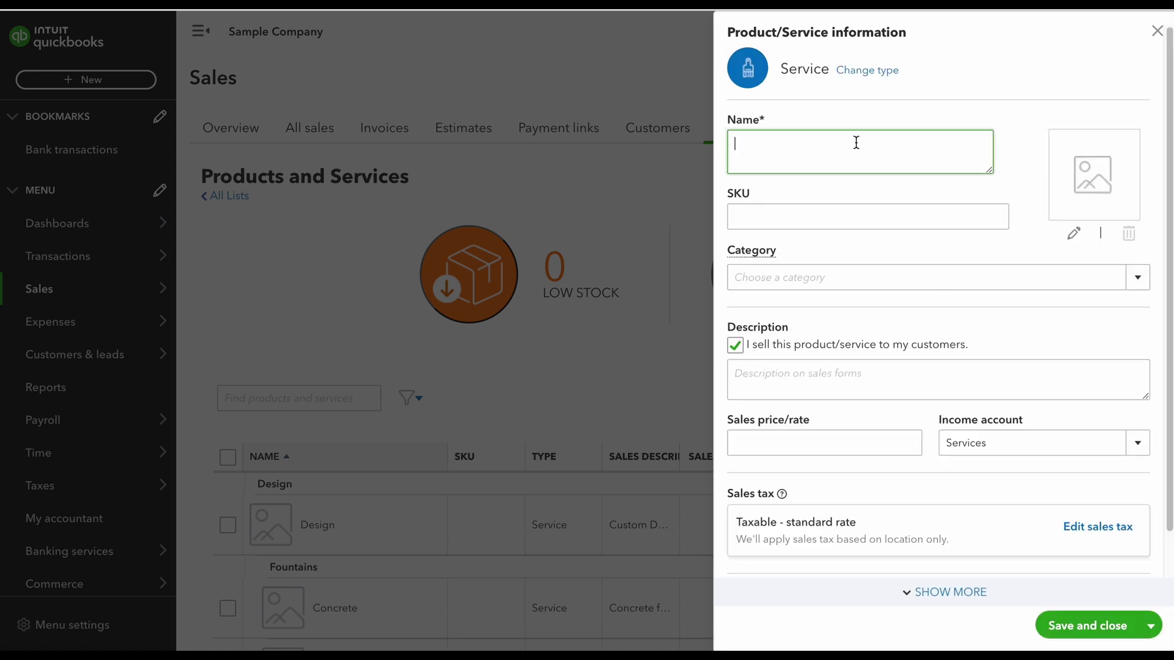
pyautogui.write('Monthly Accounting Retainer')
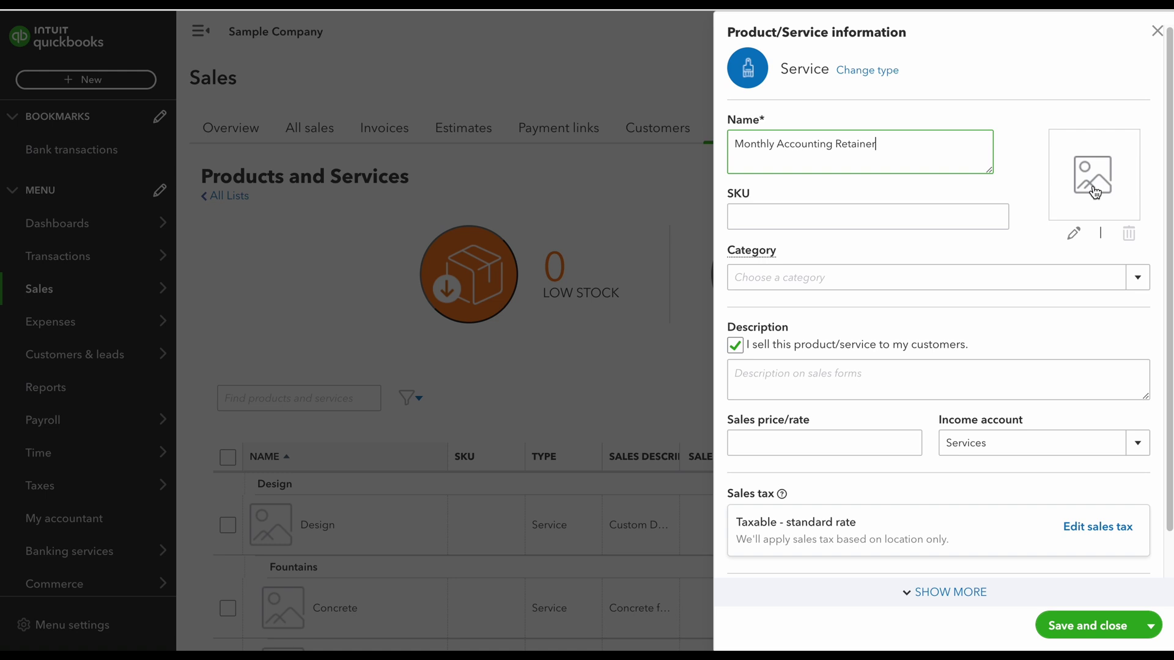
pyautogui.click(1070, 277)
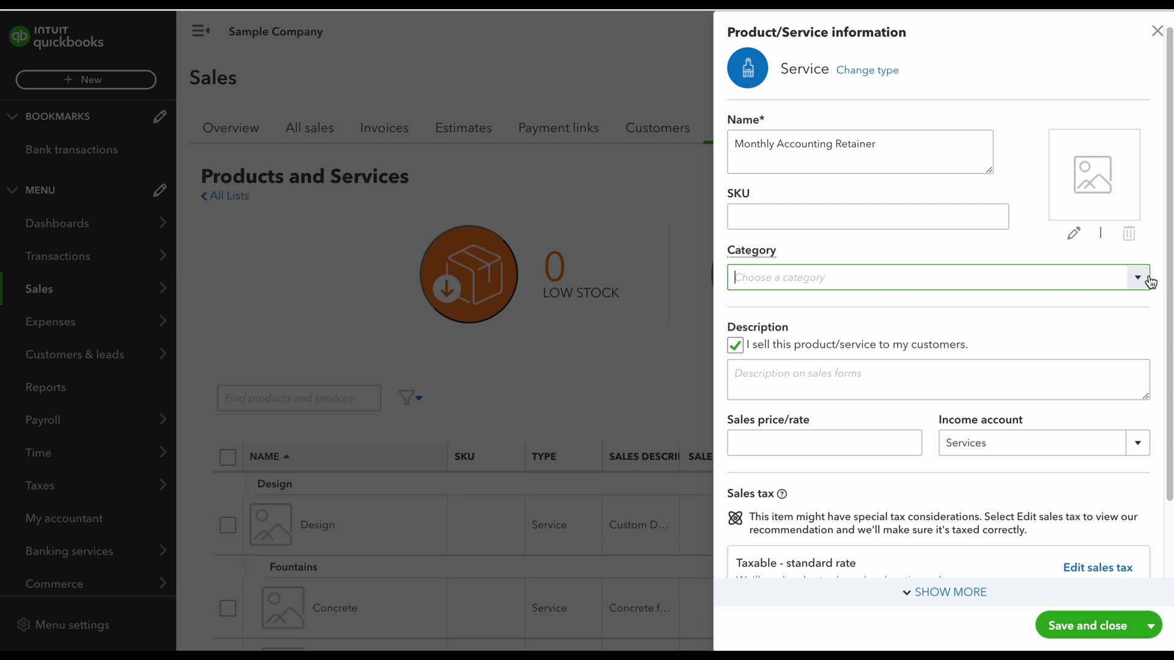
pyautogui.click(1138, 277)
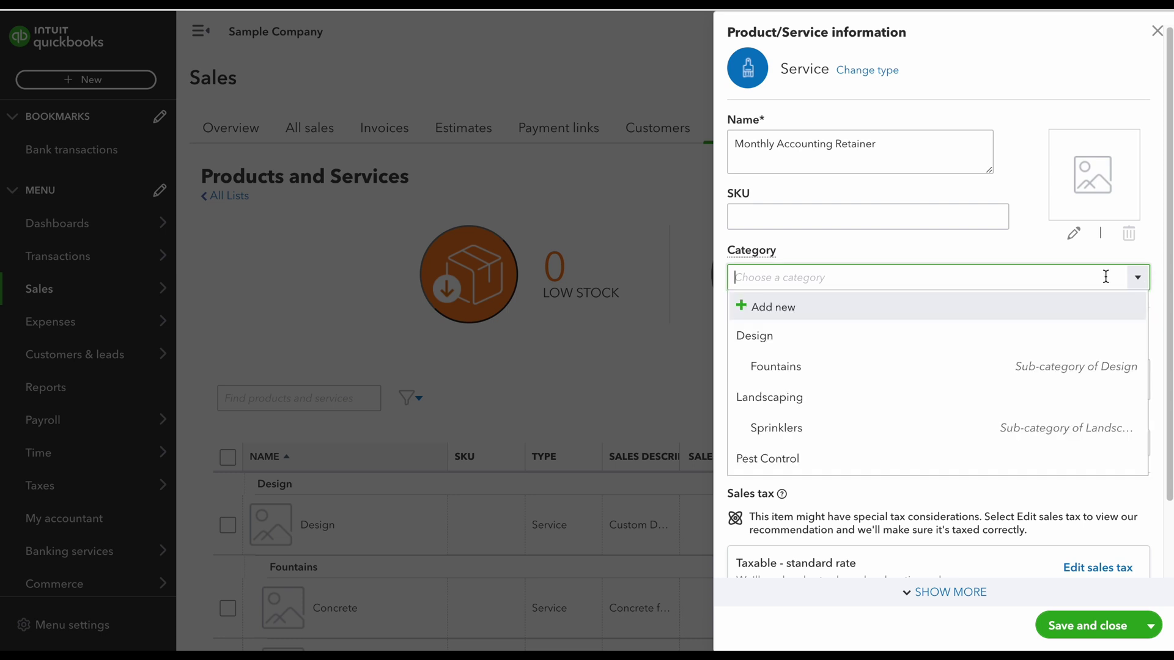
pyautogui.click(827, 306)
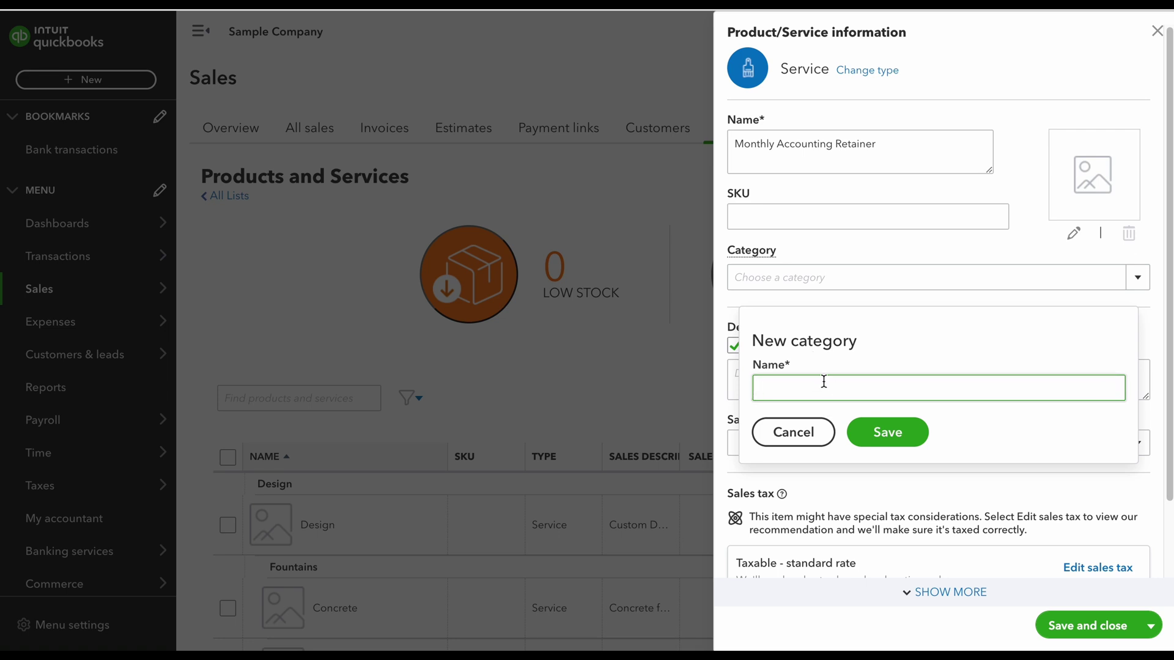
pyautogui.write('Accounting Services')
pyautogui.press('Return')
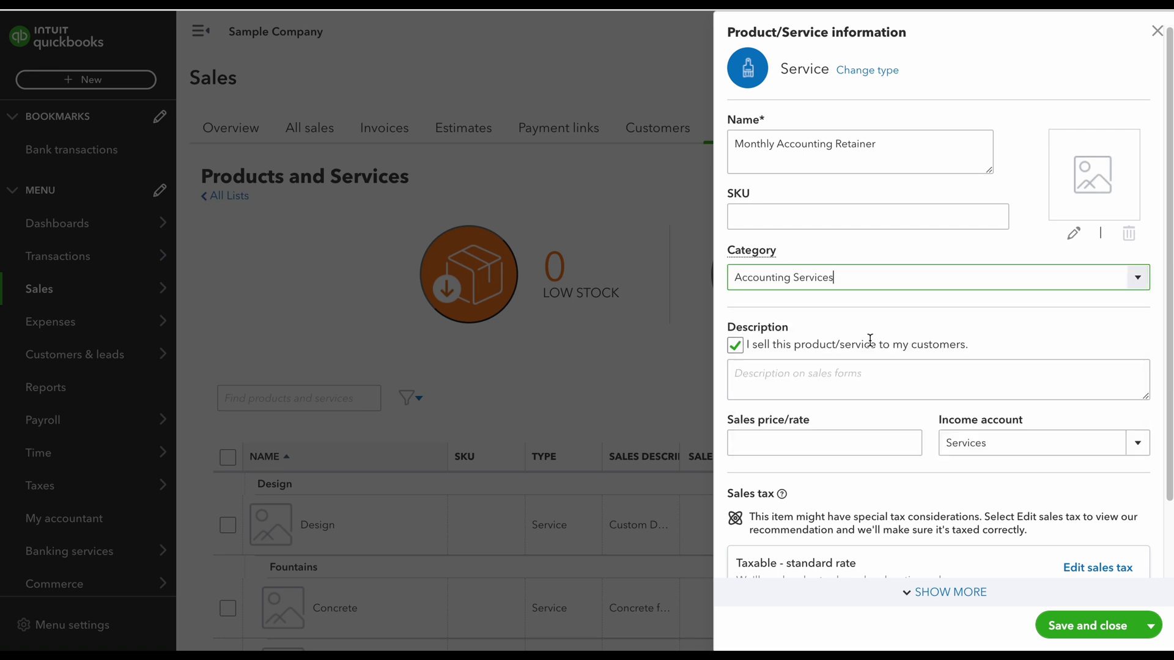
# - Enter description 'Monthly Accounting Retainer', sales price 1250.00, and income account Services
pyautogui.click(781, 383)
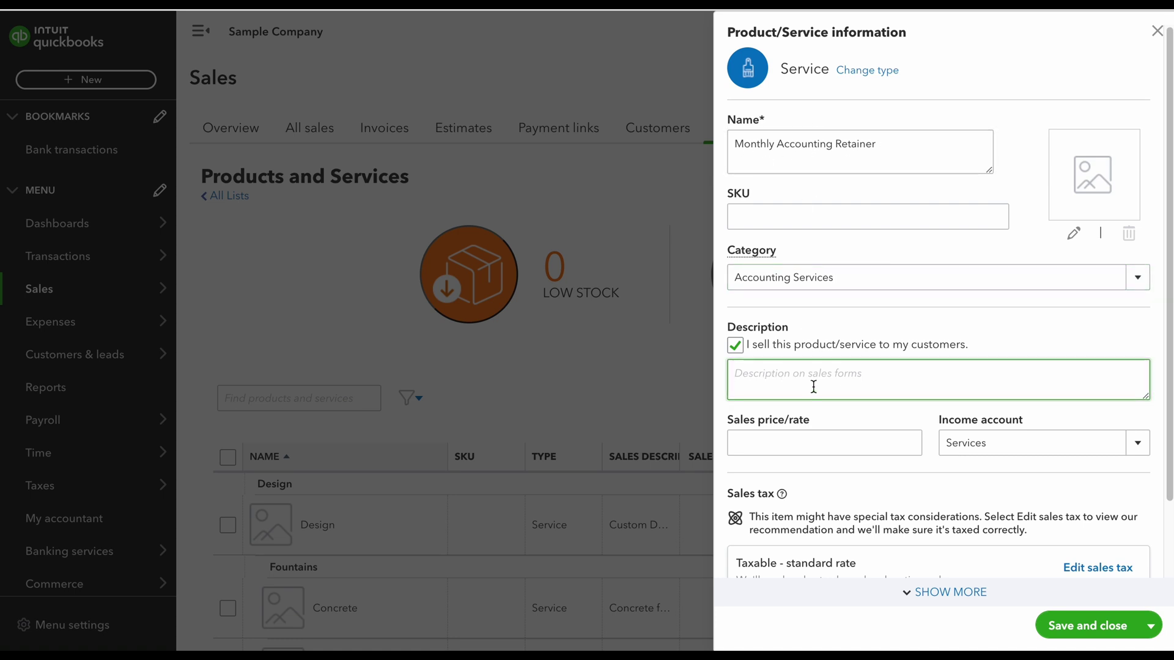
pyautogui.write('Monthly Accounting Retainer')
pyautogui.click(865, 446)
pyautogui.write('1250.00')
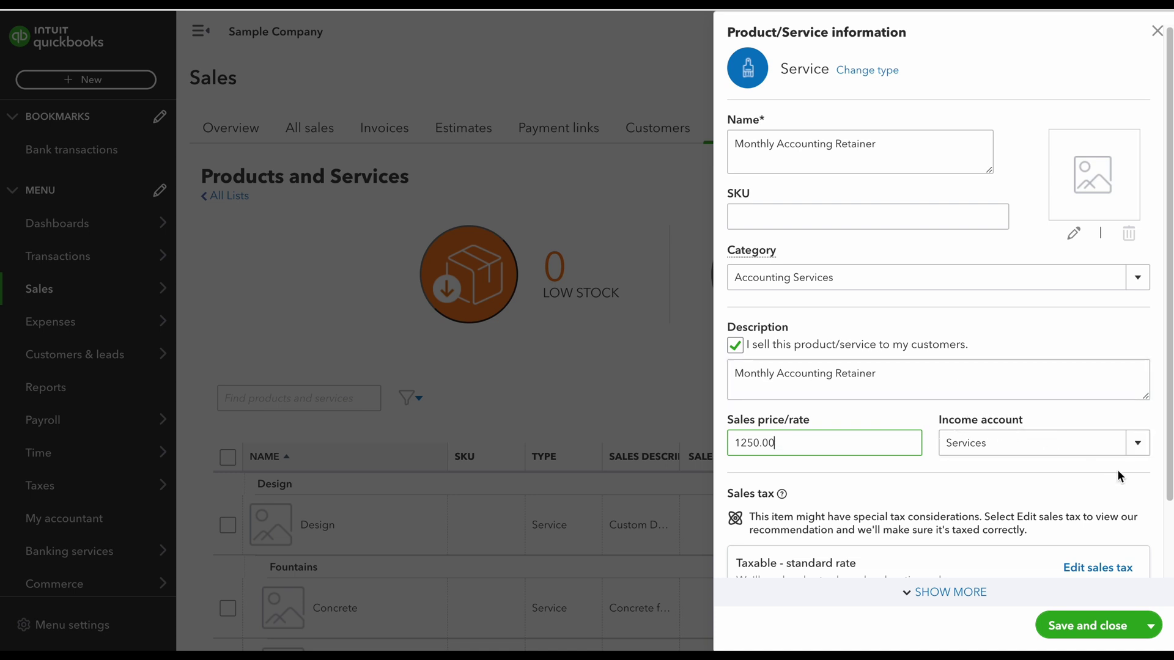
pyautogui.click(1133, 452)
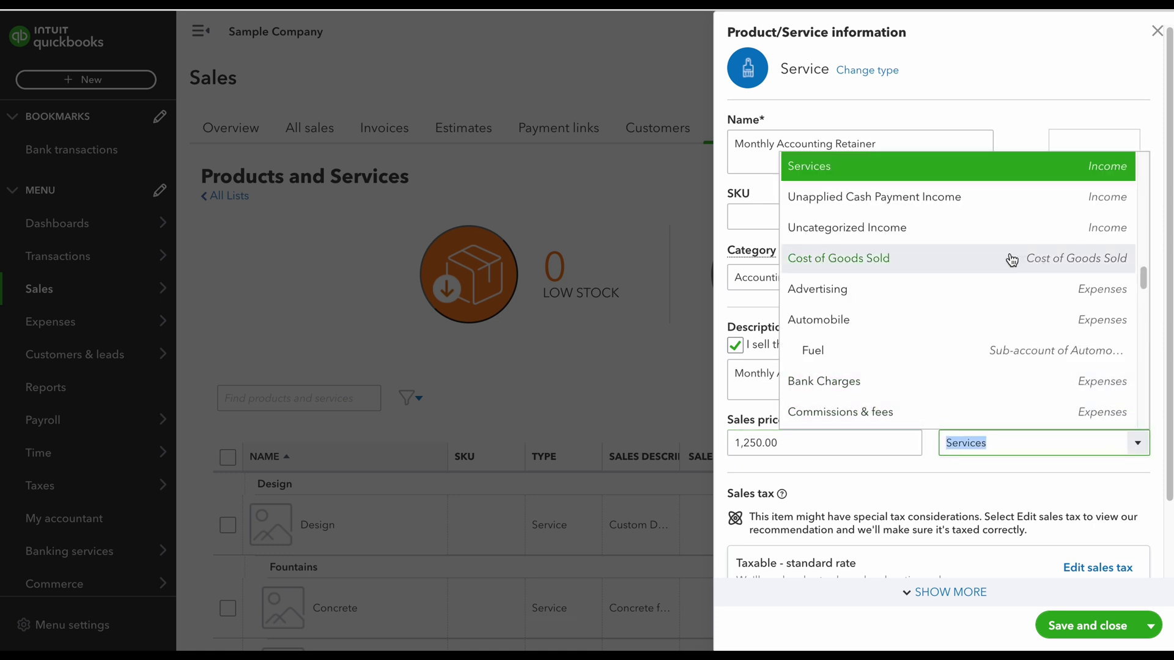
pyautogui.scroll(1, 988, 254)
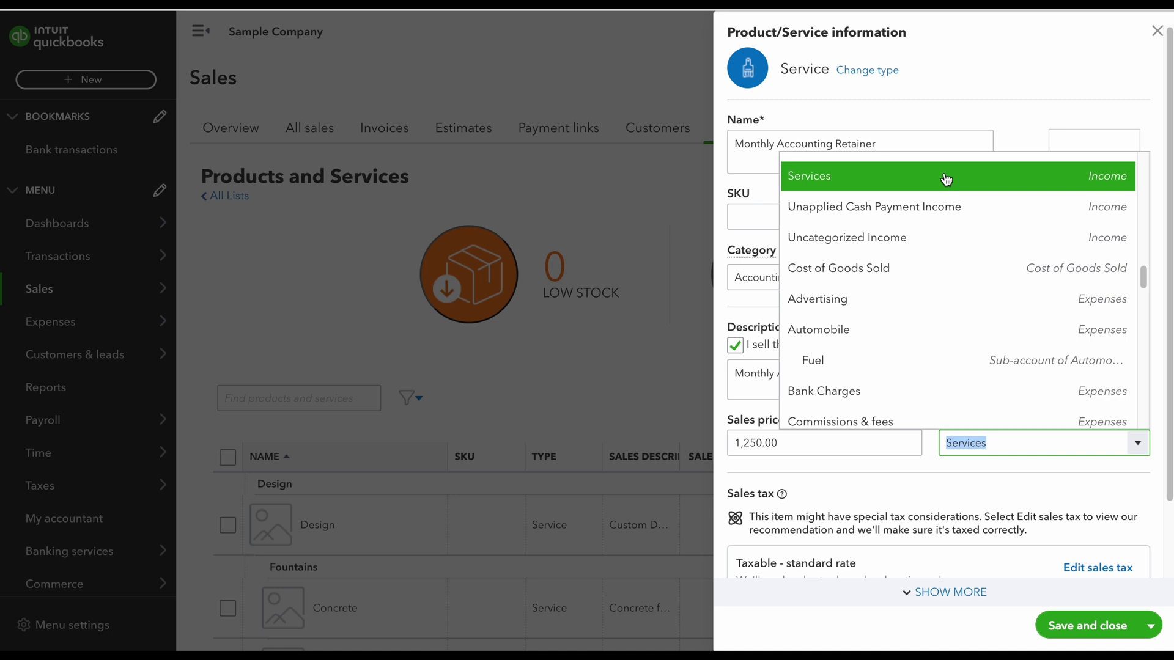
pyautogui.click(946, 177)
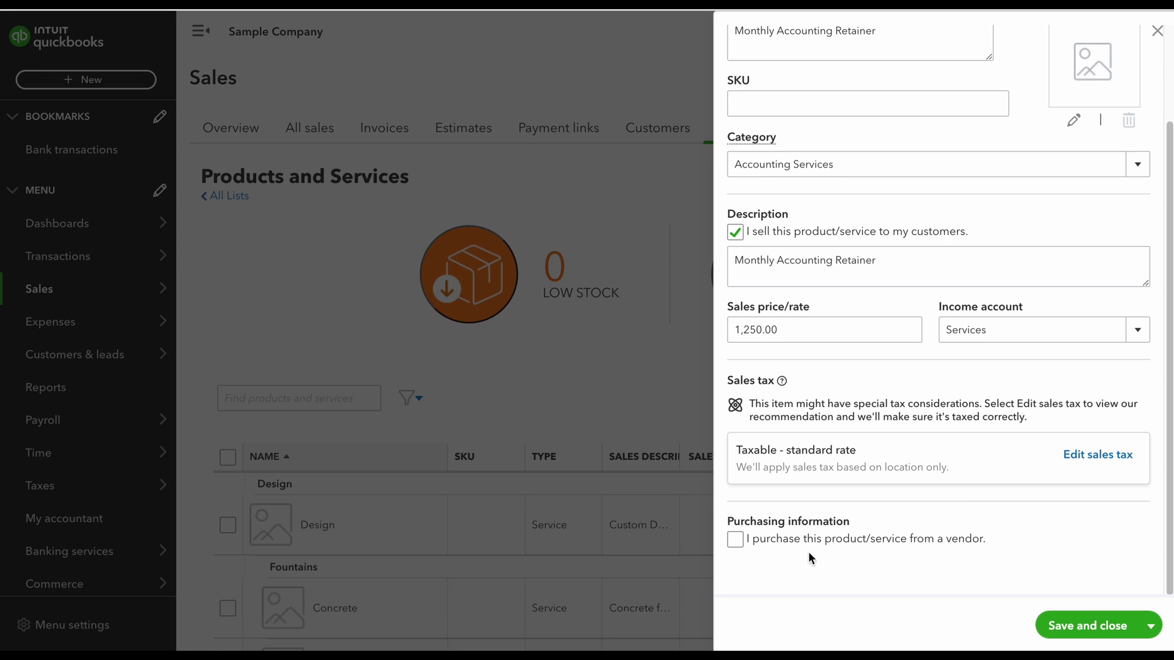
# - Leave the vendor purchasing option unchecked and save the retainer service
pyautogui.click(736, 539)
pyautogui.scroll(-3, 880, 523)
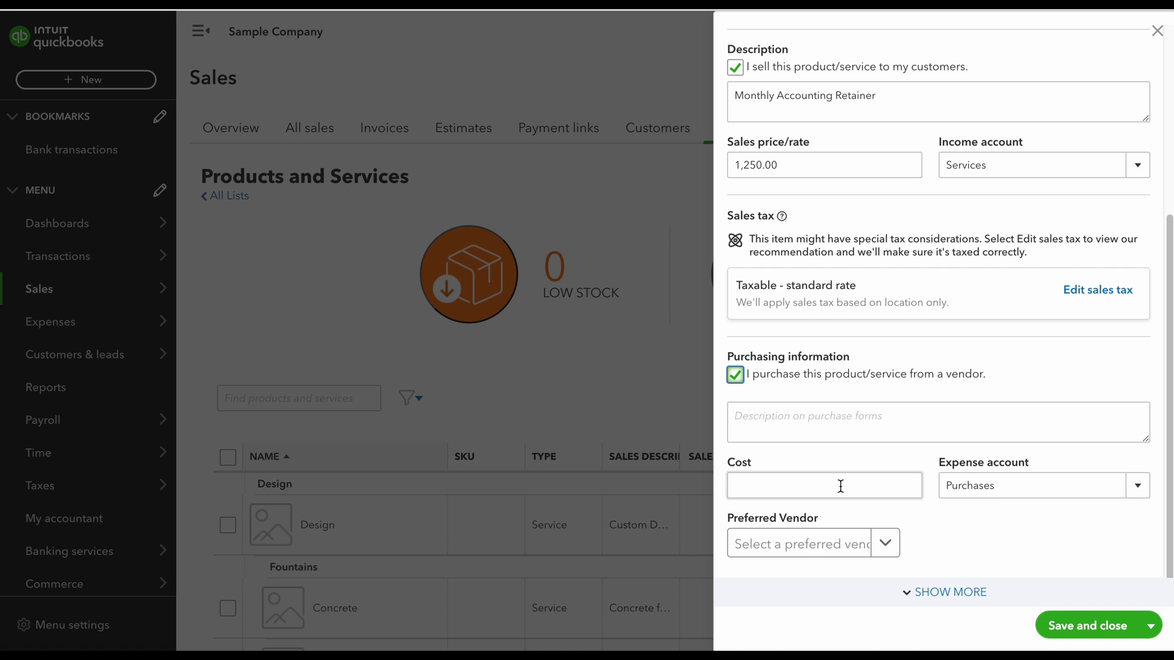
pyautogui.click(738, 376)
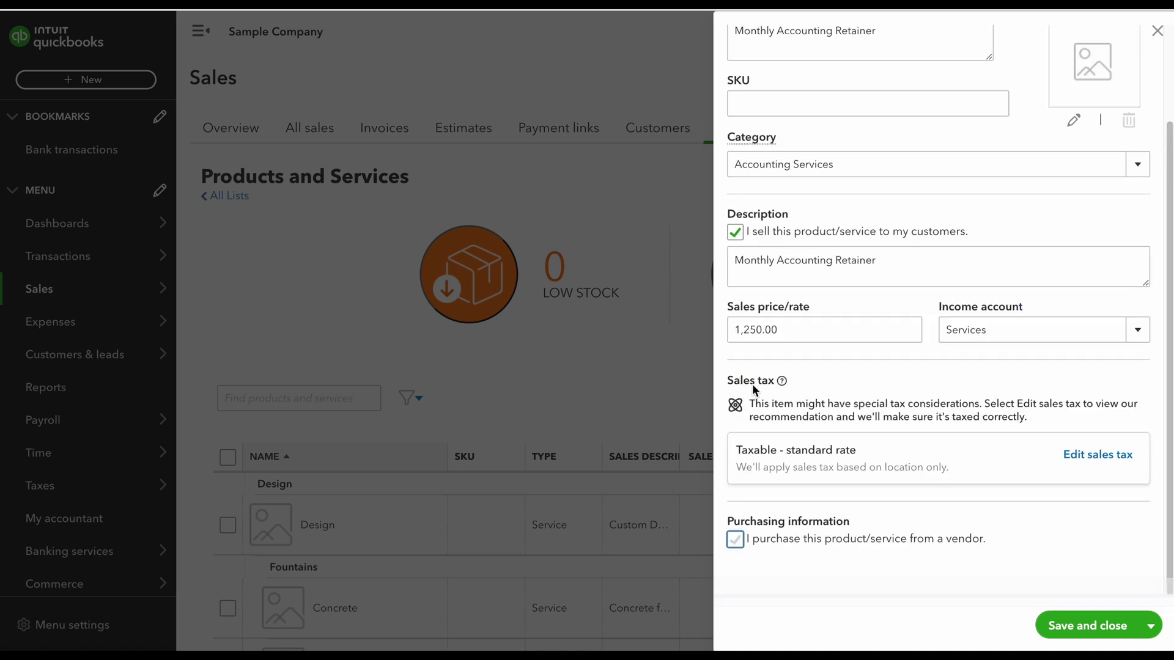
pyautogui.click(1090, 628)
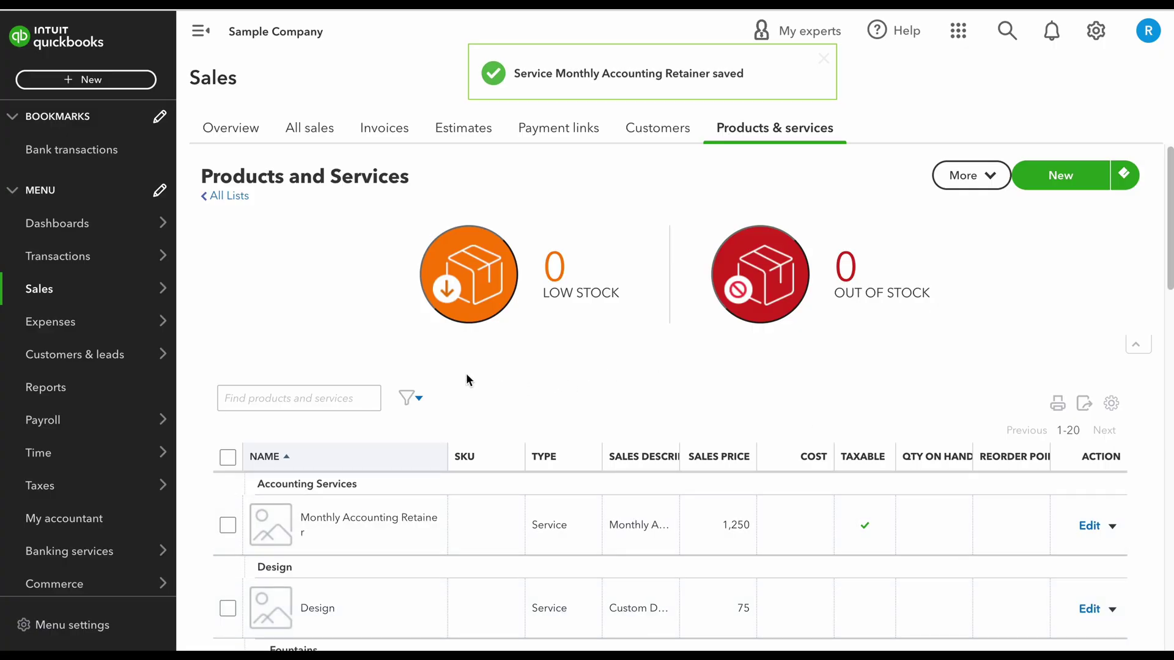
pyautogui.scroll(-3, 354, 532)
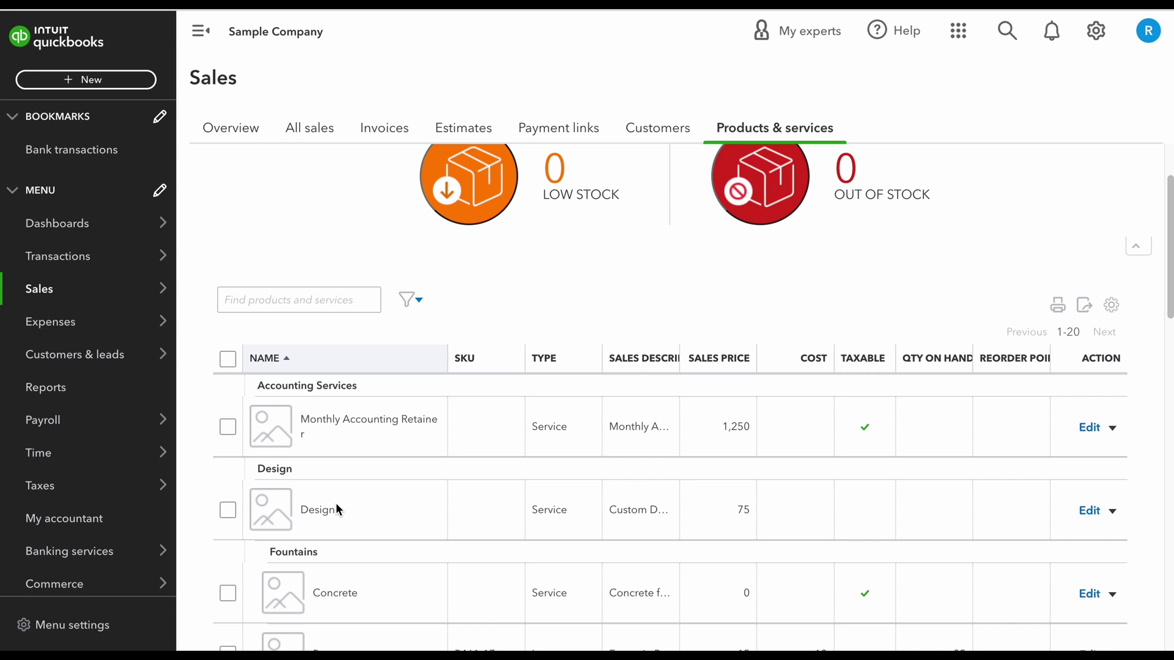
pyautogui.scroll(-2, 324, 514)
pyautogui.scroll(-1, 298, 464)
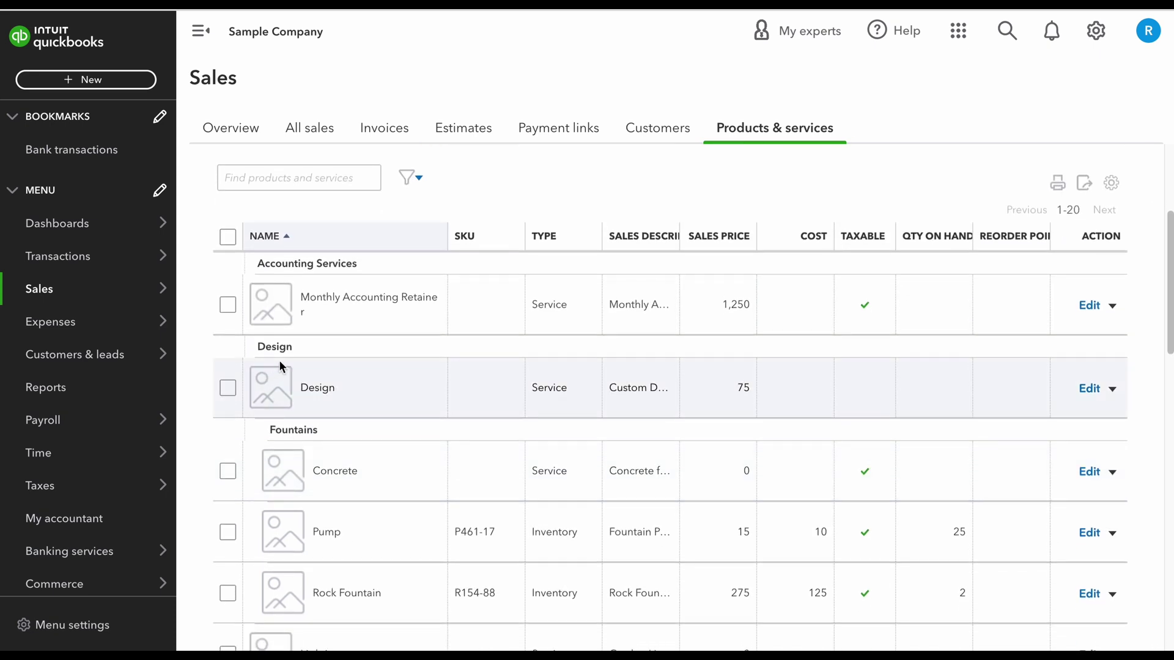
pyautogui.scroll(-3, 299, 538)
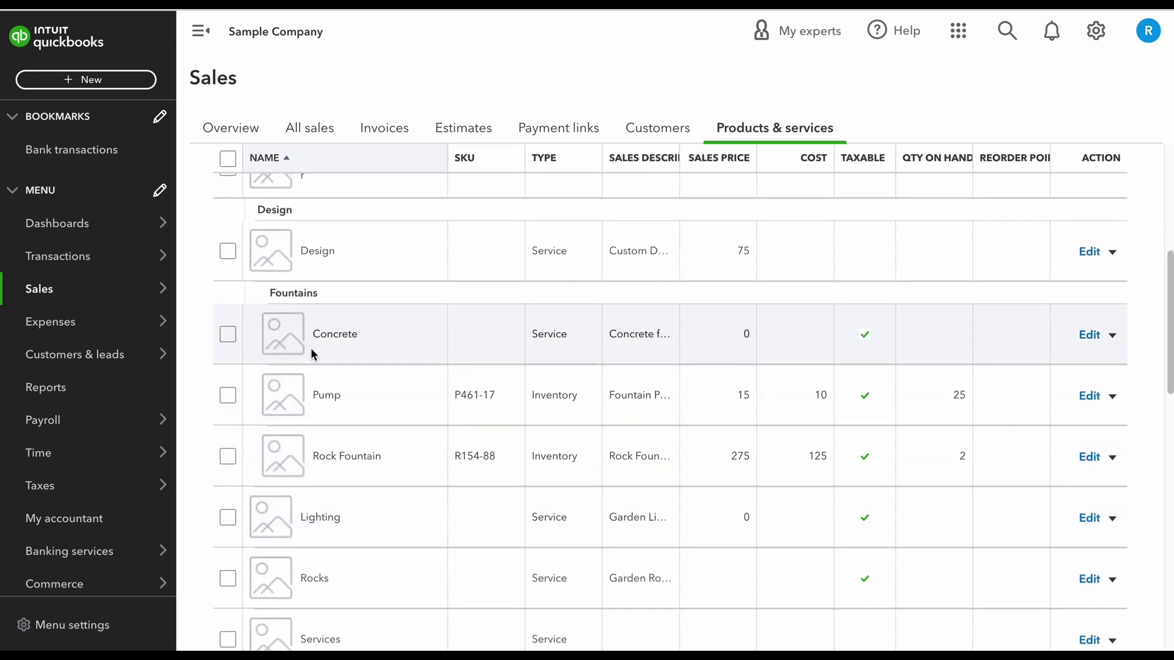
pyautogui.scroll(-4, 330, 428)
pyautogui.scroll(-2, 354, 465)
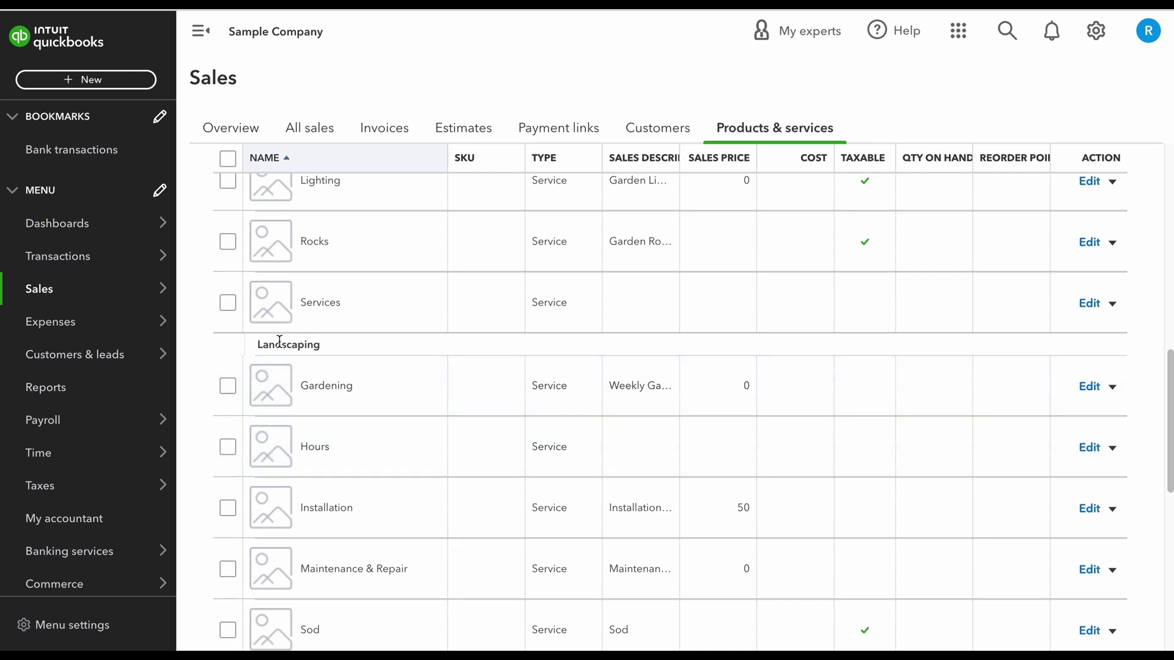
pyautogui.scroll(-2, 361, 450)
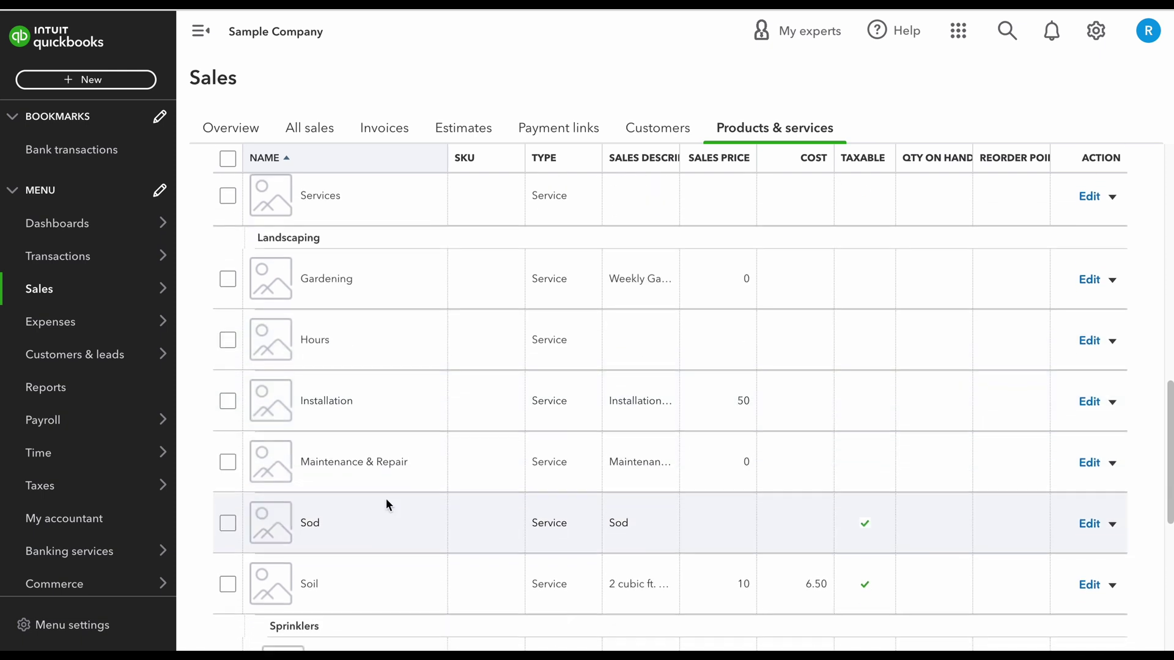
pyautogui.scroll(-2, 379, 480)
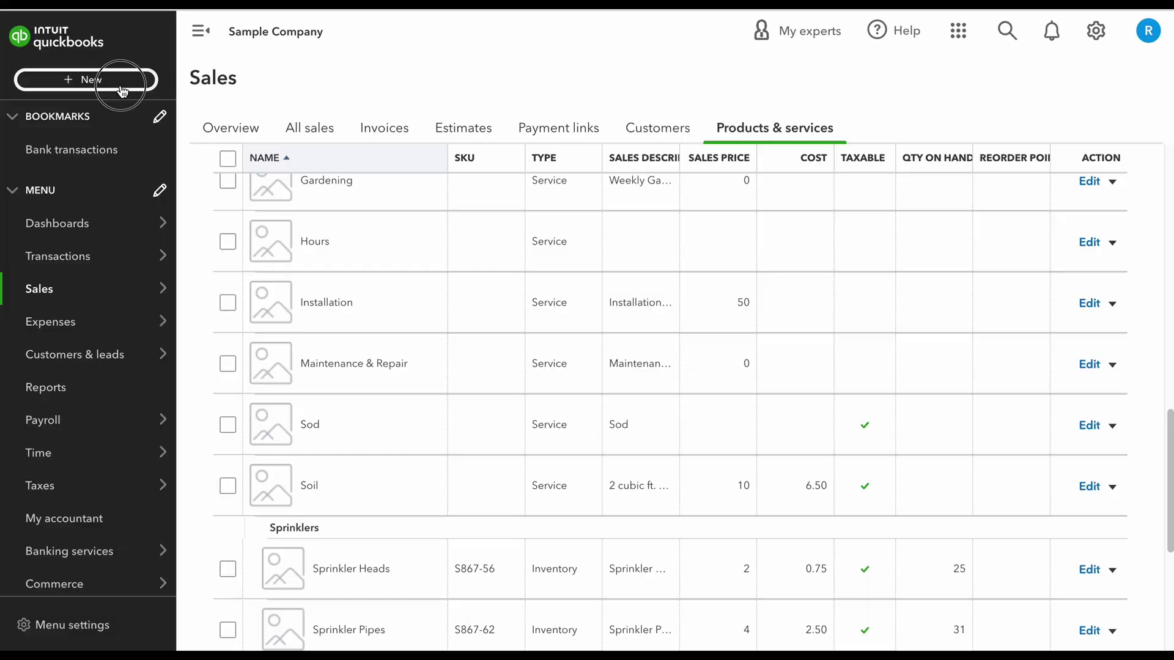
# - Create a new invoice for customer Outsourced Operations
pyautogui.click(117, 85)
pyautogui.click(61, 183)
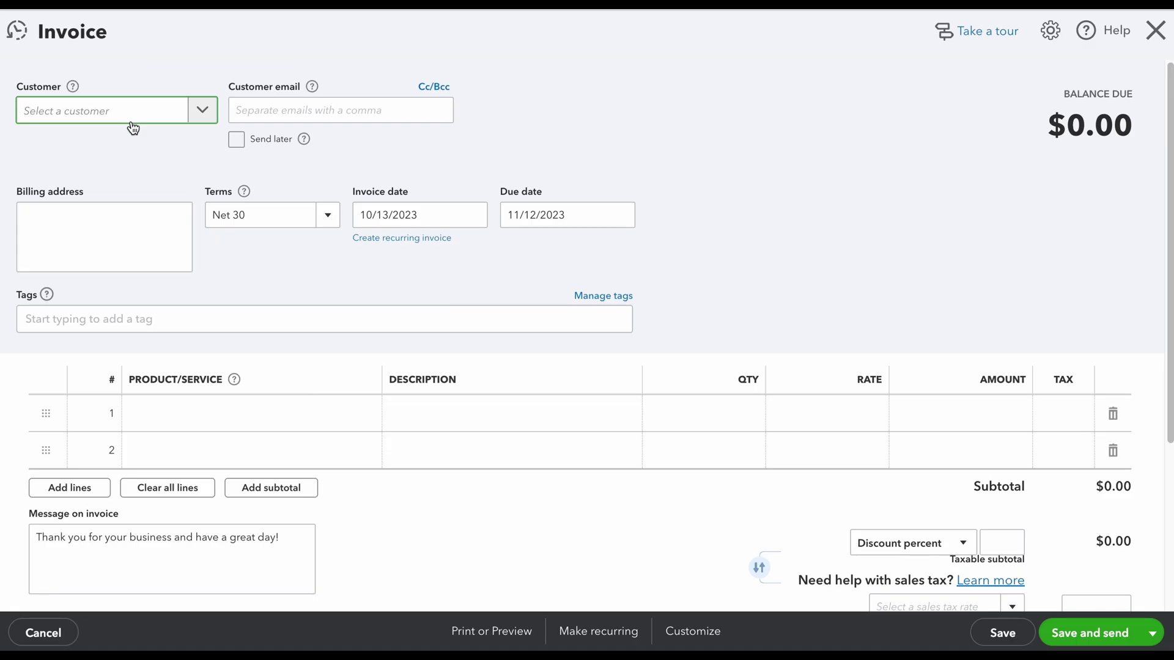
pyautogui.write('out')
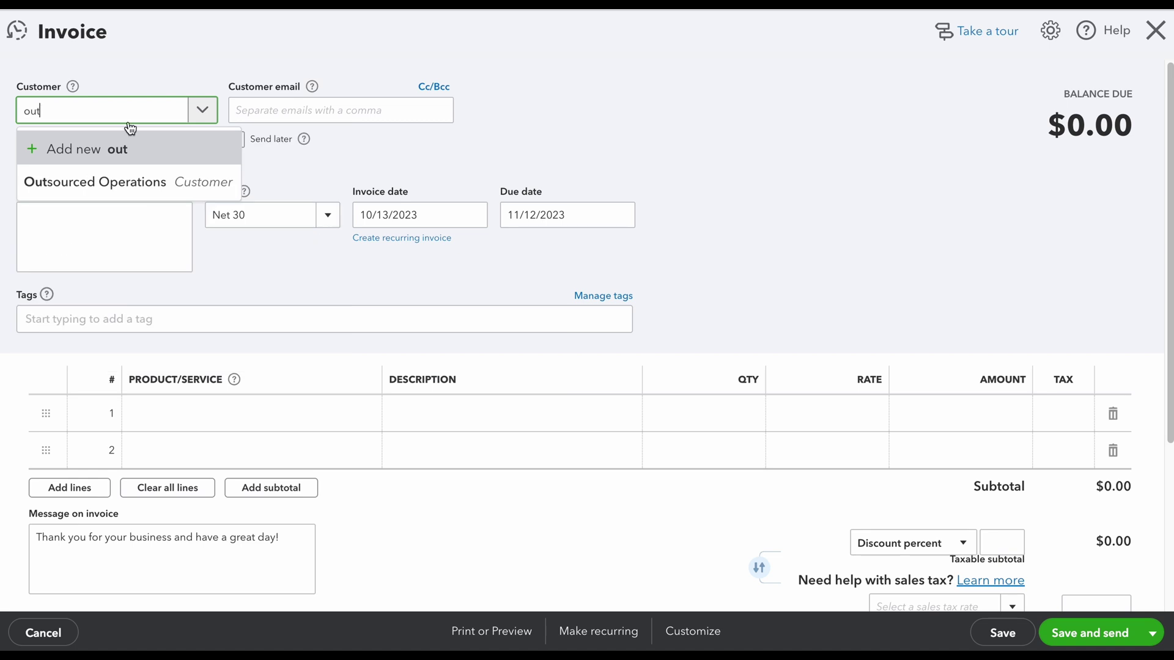
pyautogui.click(122, 180)
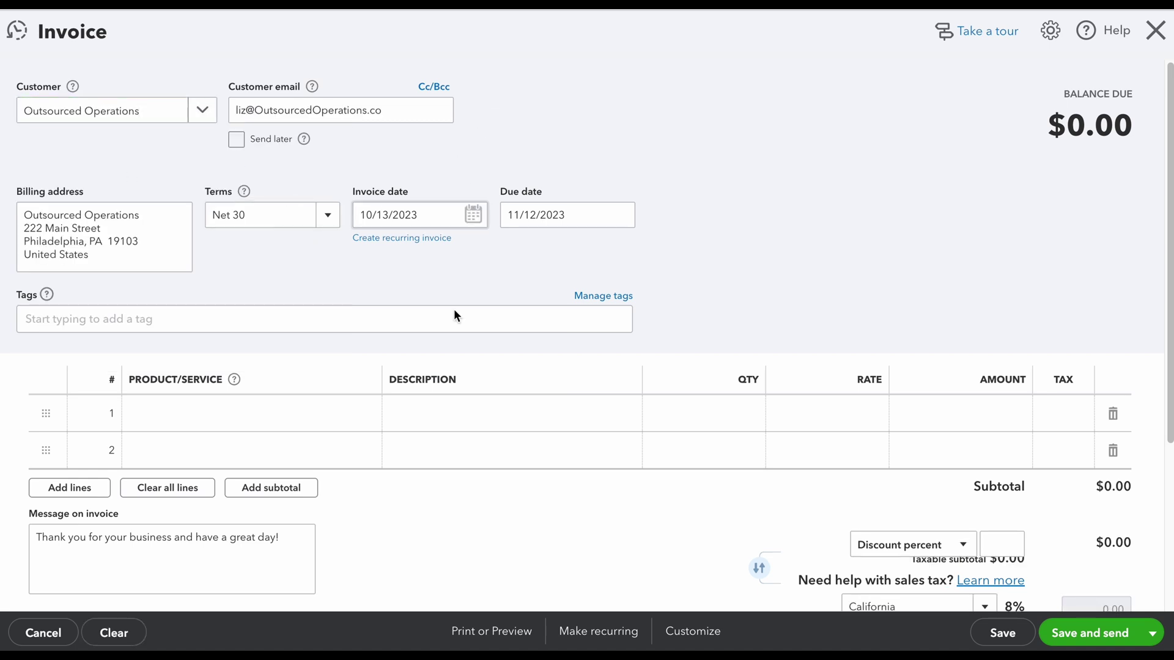
# - Add Monthly Accounting Retainer as invoice line 1, quantity 1 at 1,250
pyautogui.click(273, 421)
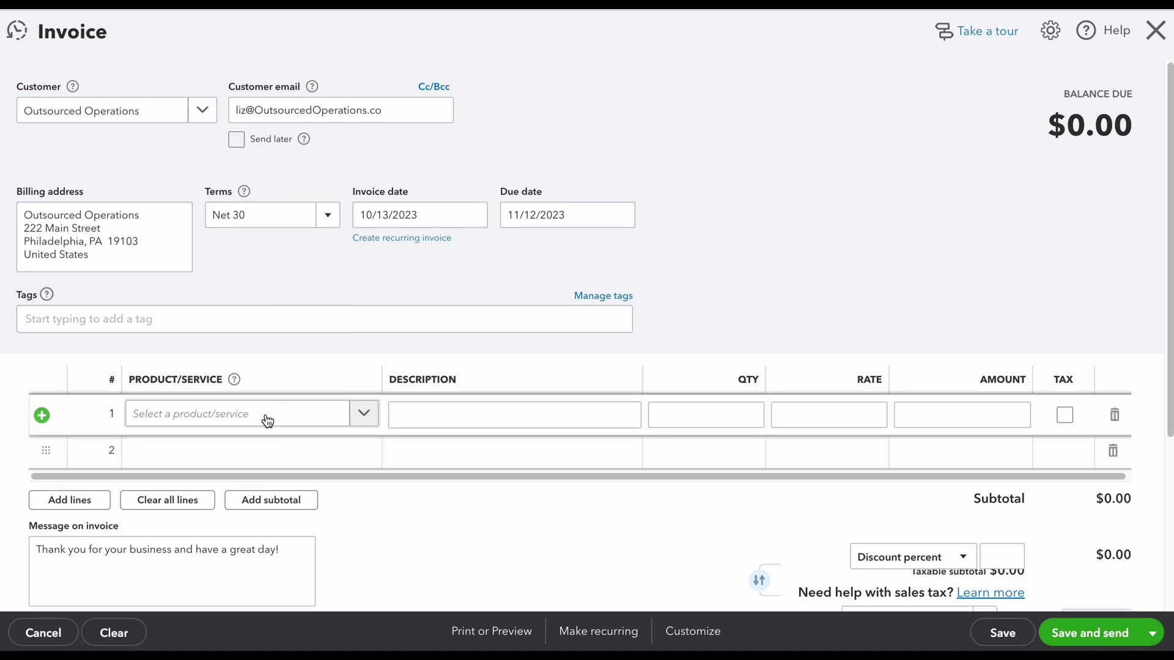
pyautogui.click(267, 420)
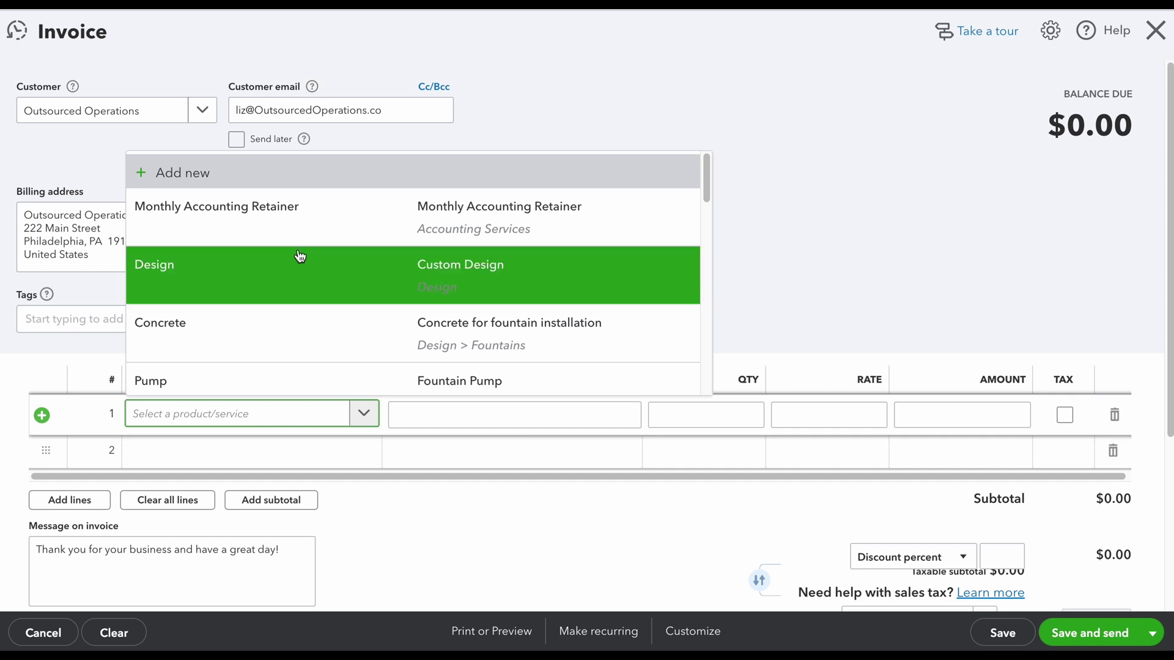
pyautogui.click(304, 225)
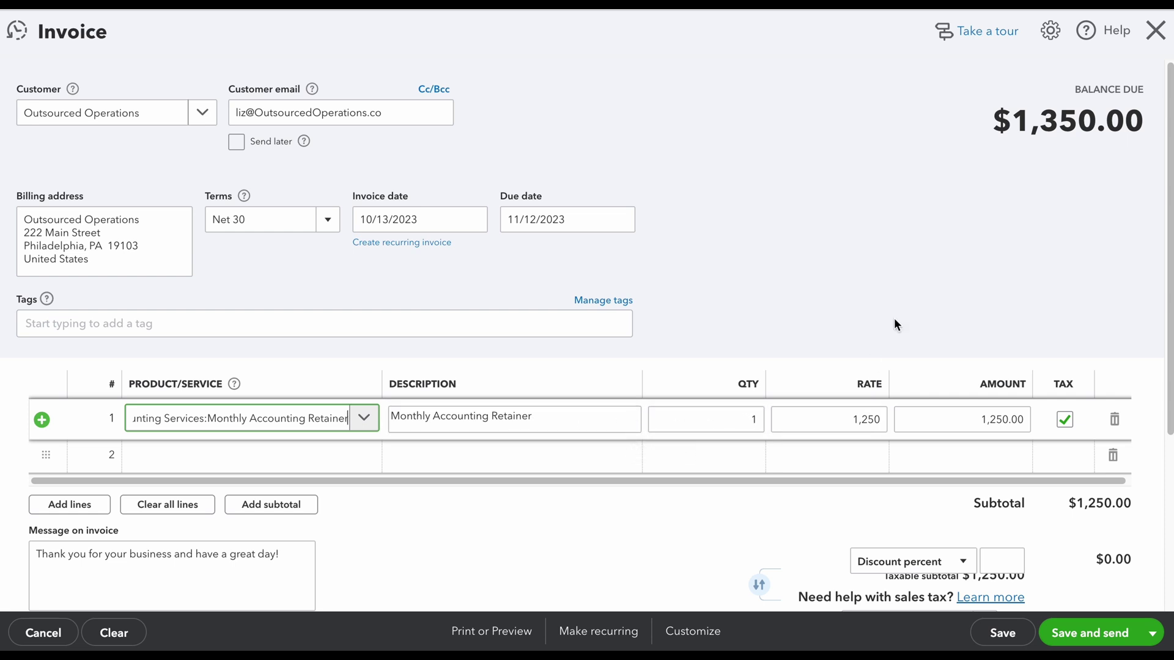
# - Untick Tax on the retainer line and confirm the balance due is $1,250.00
pyautogui.click(1050, 333)
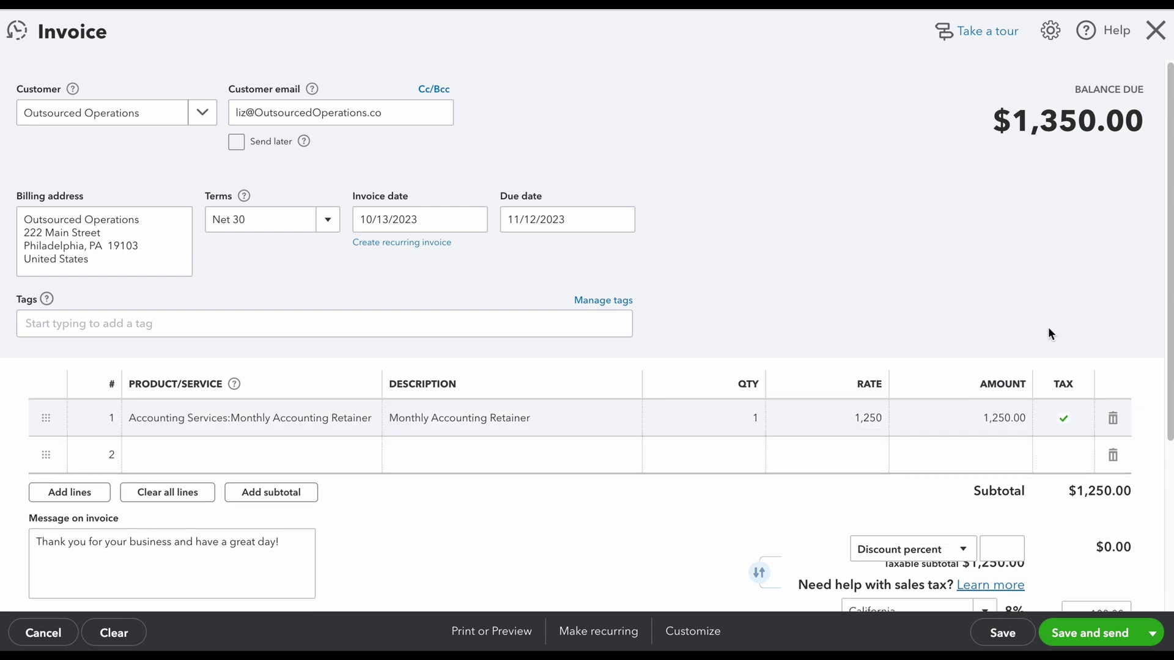
pyautogui.click(1066, 423)
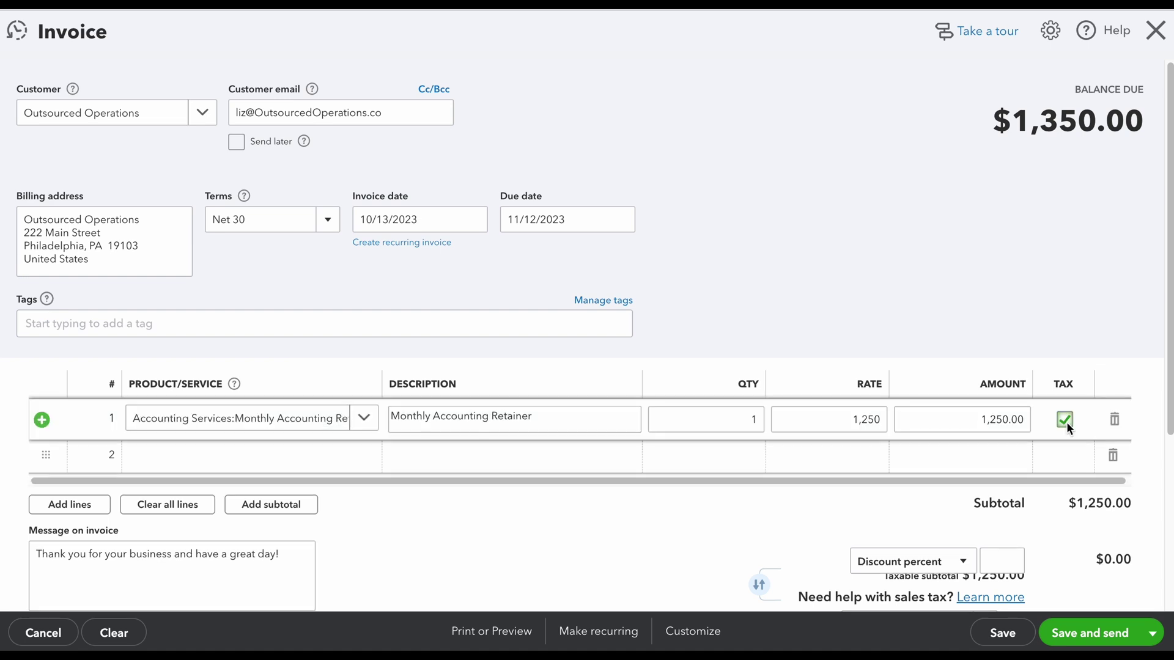
pyautogui.click(1064, 420)
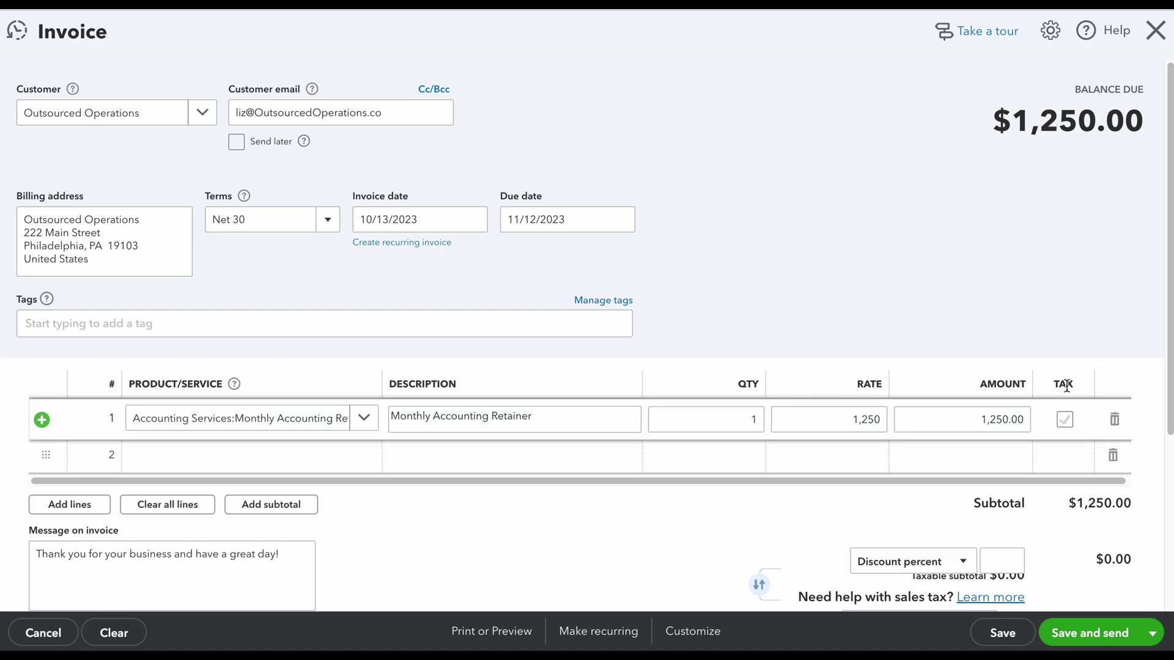
pyautogui.click(1052, 277)
pyautogui.scroll(-1, 959, 359)
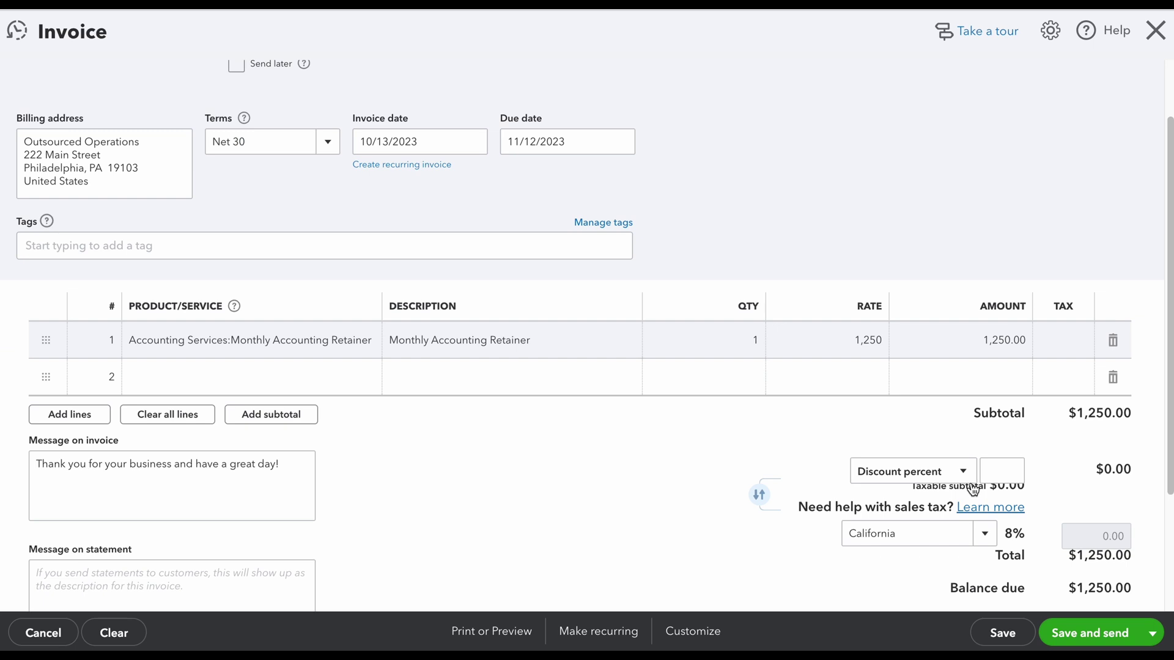
pyautogui.scroll(-2, 914, 503)
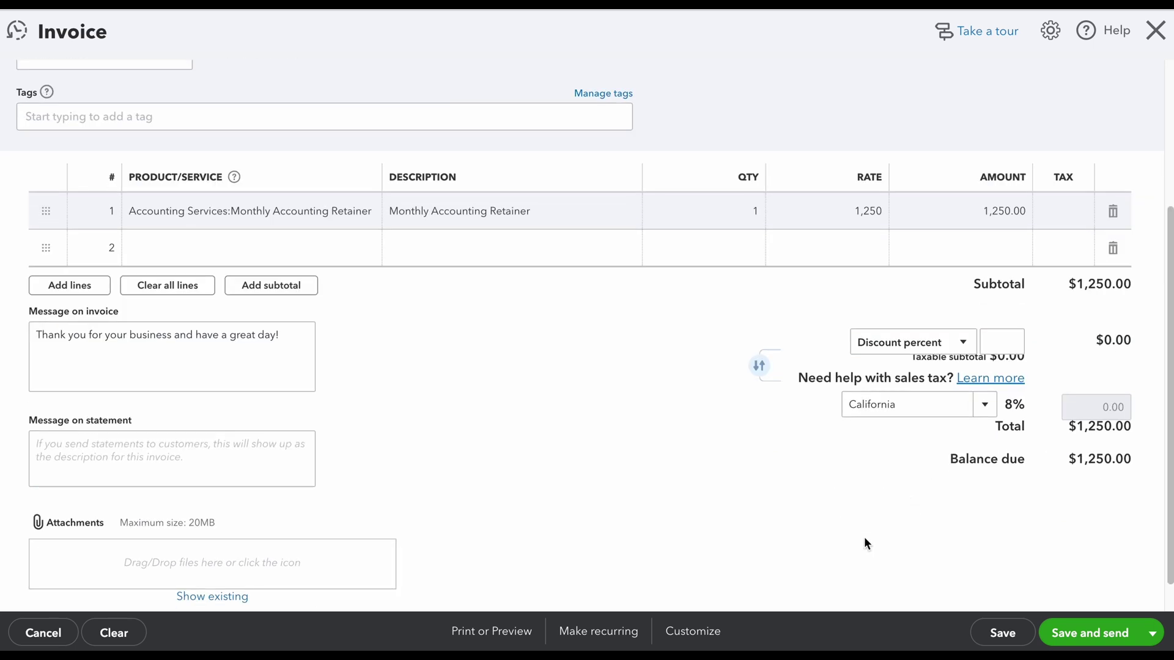
pyautogui.scroll(2, 864, 535)
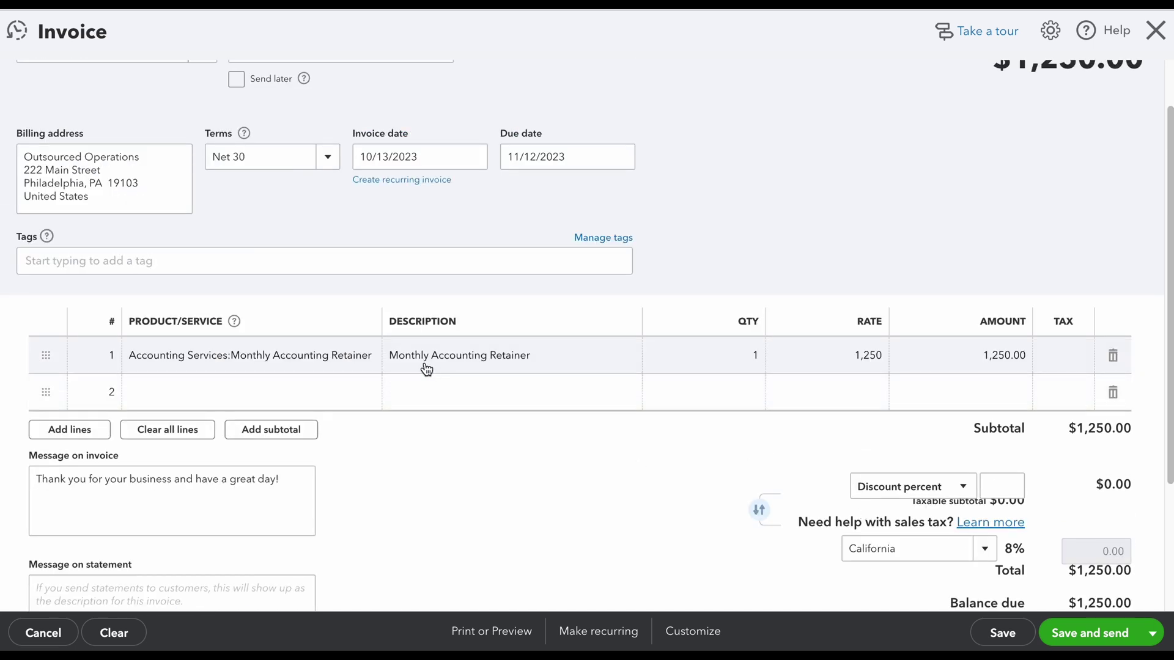